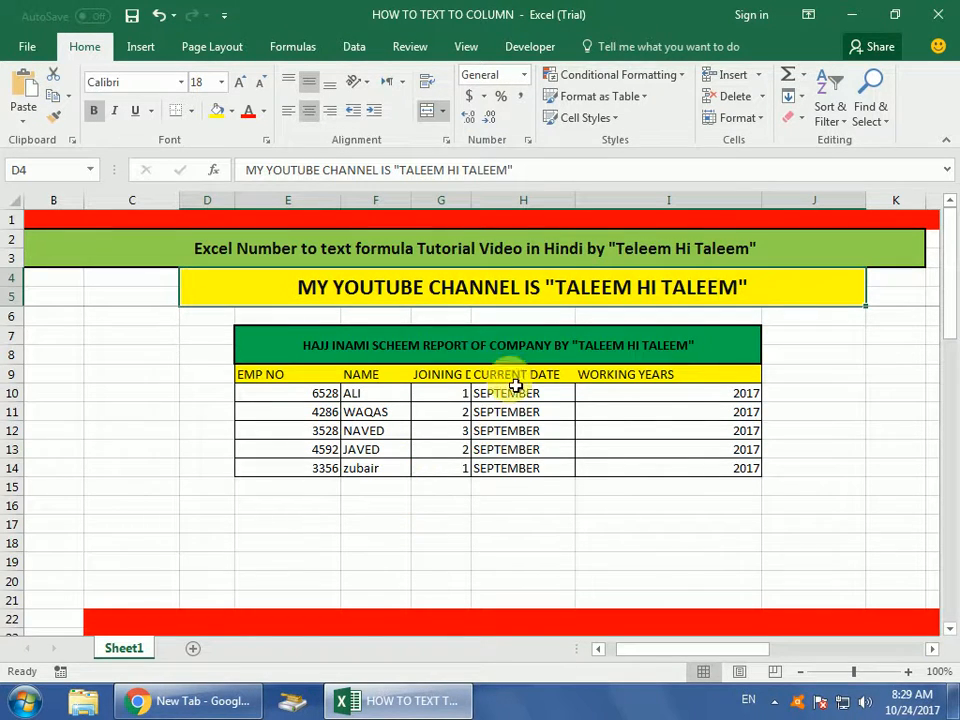
Switch to Chrome, search the web for "spellnumber" and open the Microsoft Support article on converting a numeric value into English words.
left_click(530, 47)
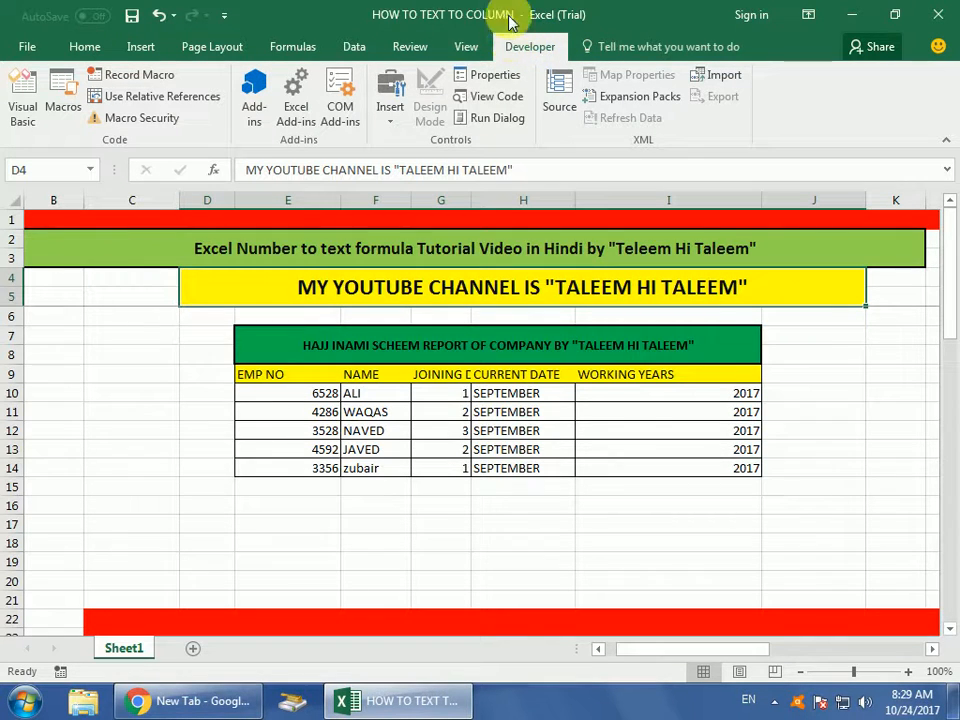
left_click(199, 702)
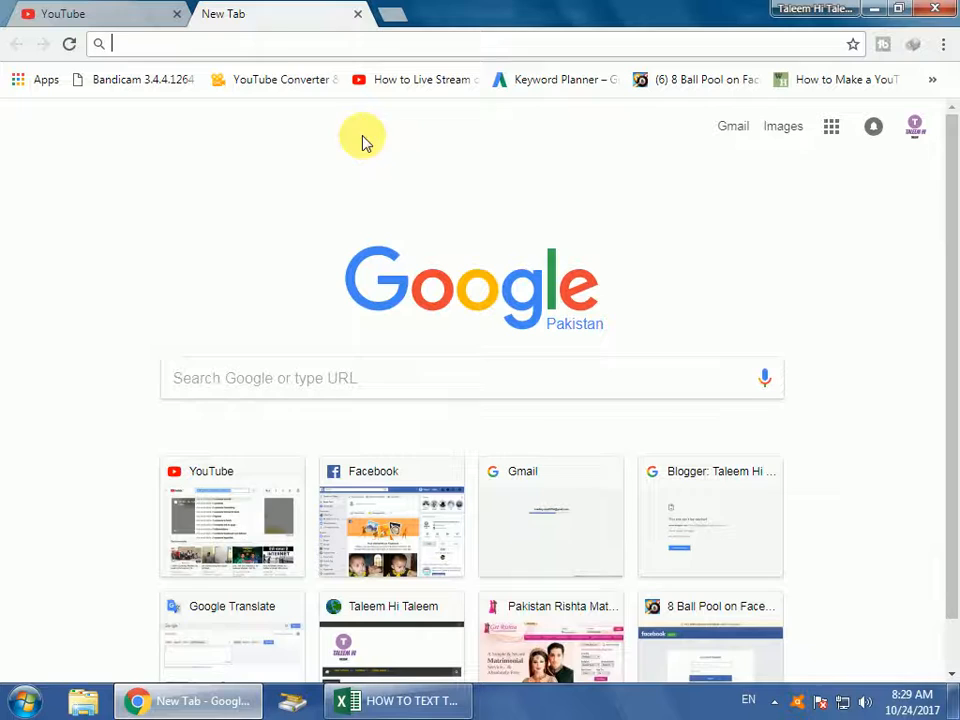
left_click(240, 45)
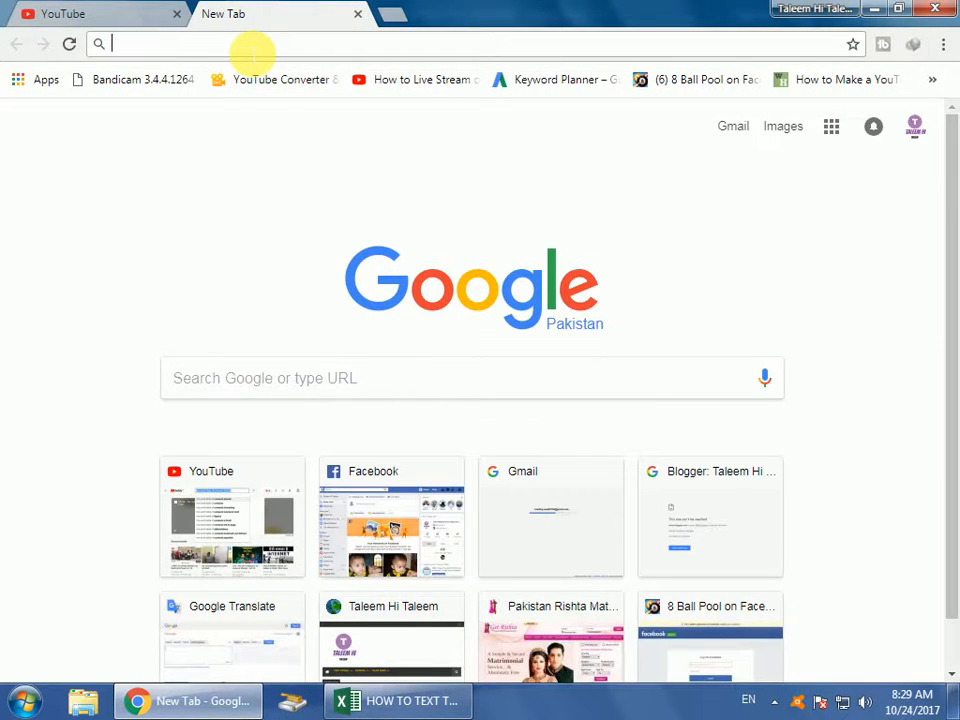
type("spell")
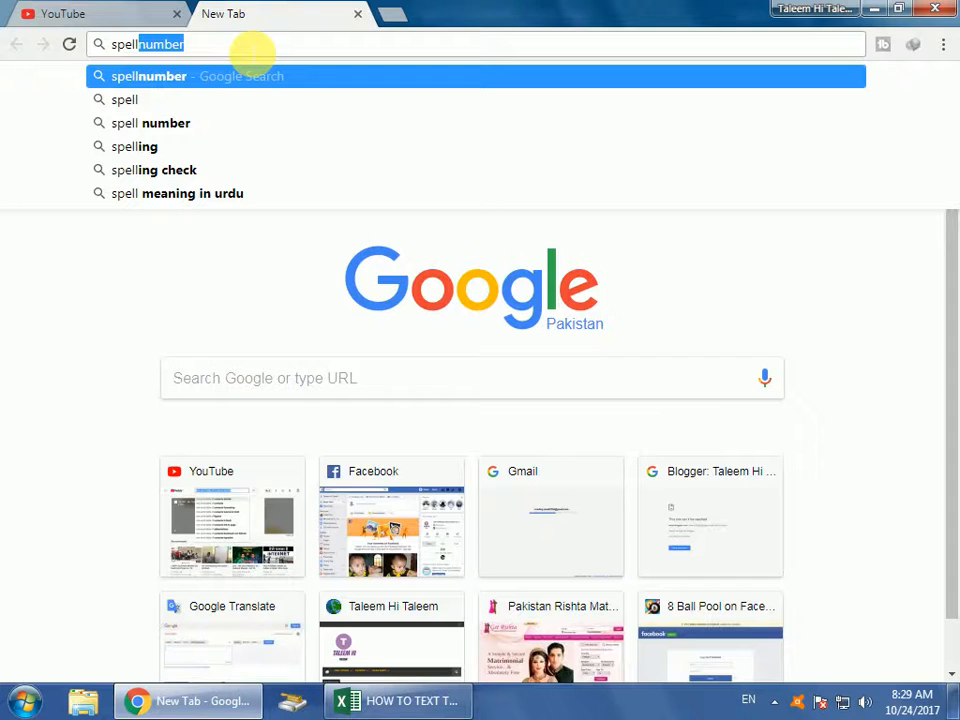
type("number")
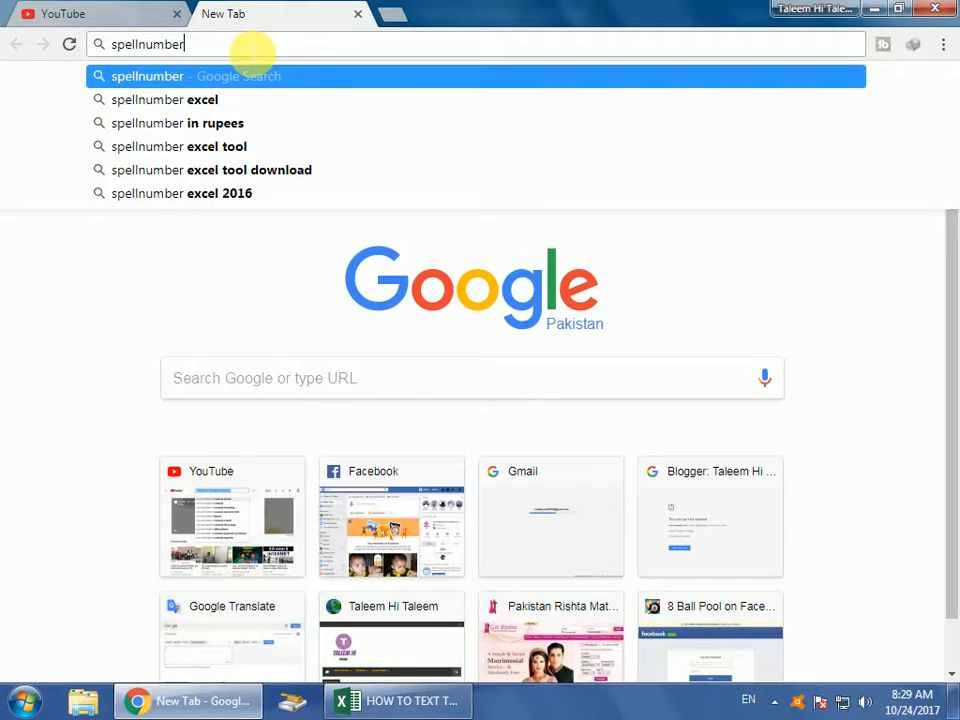
key("Return")
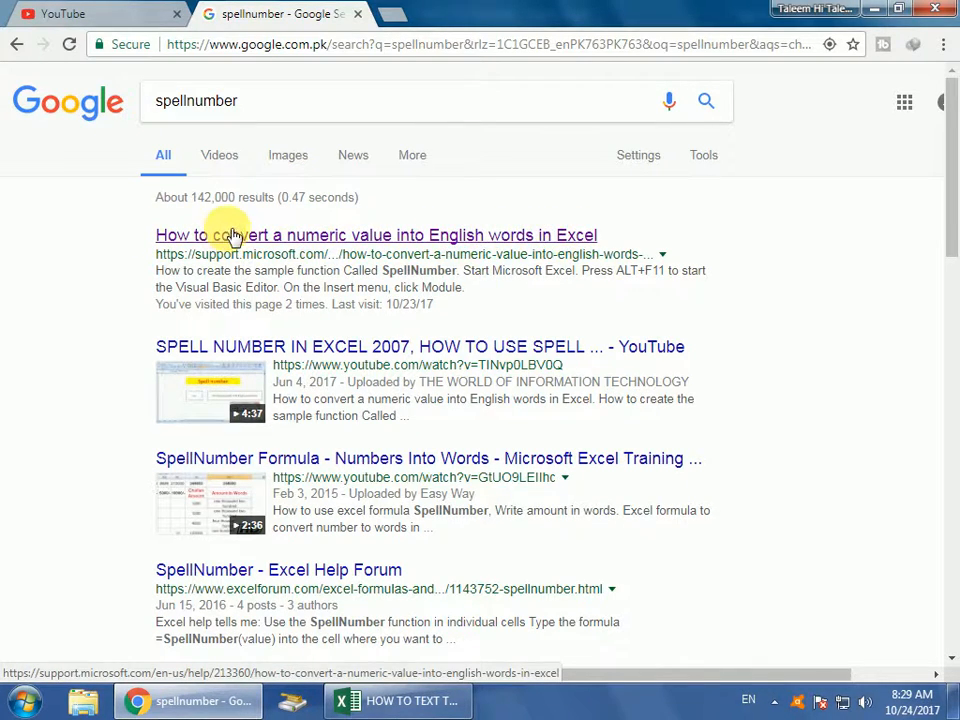
left_click(296, 240)
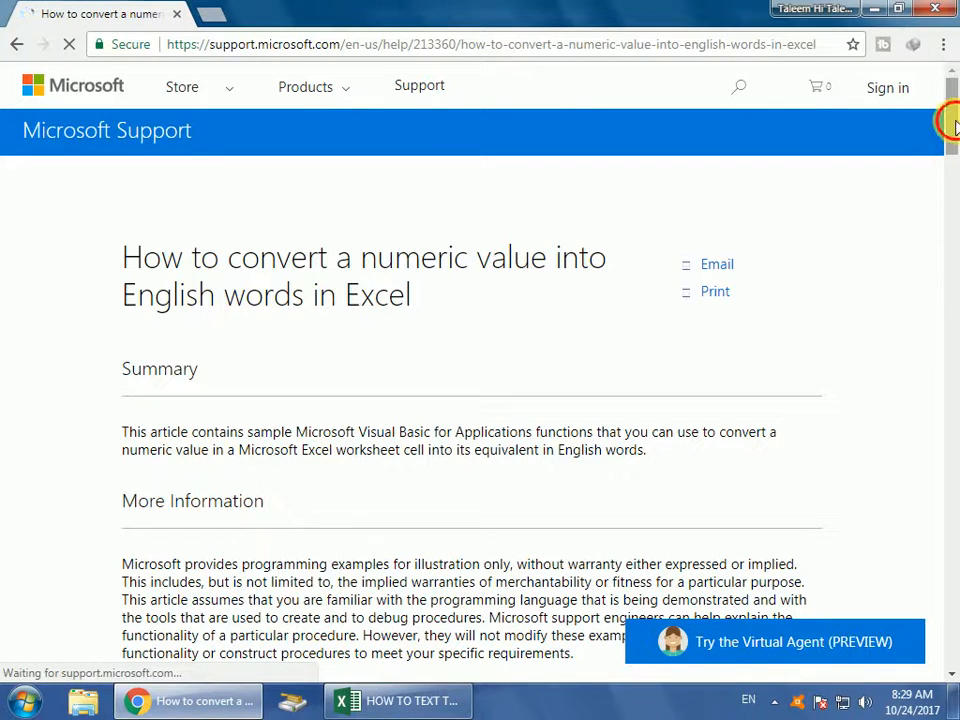
Copy the article's complete SpellNumber sample code, from Option Explicit through the End Function of GetDigit.
left_click_drag(952, 124, 952, 225)
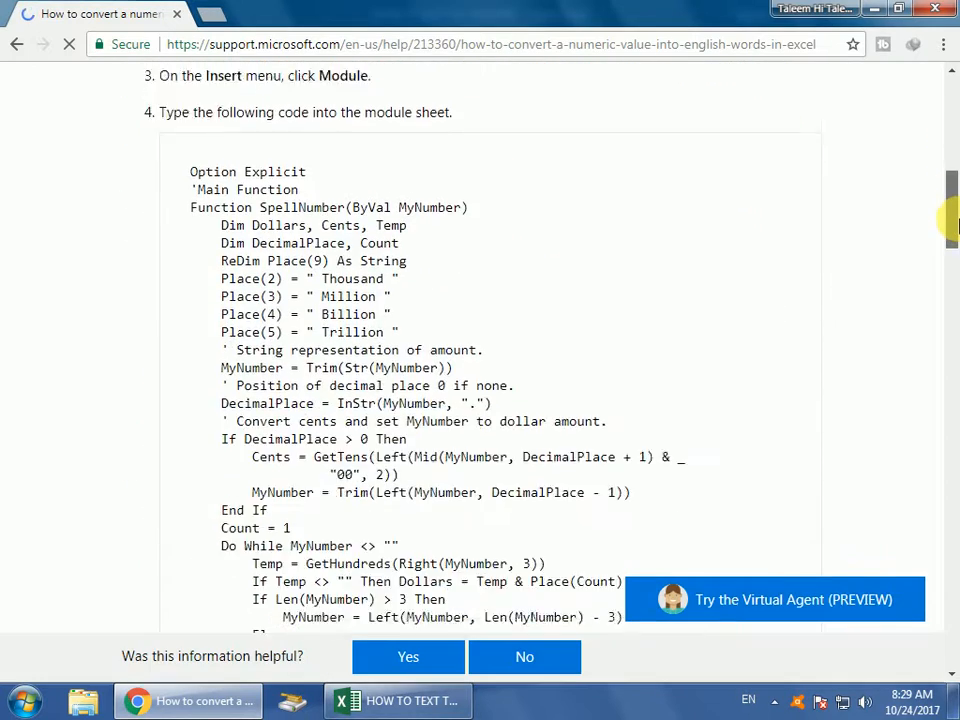
scroll(950, 195, "up", 2)
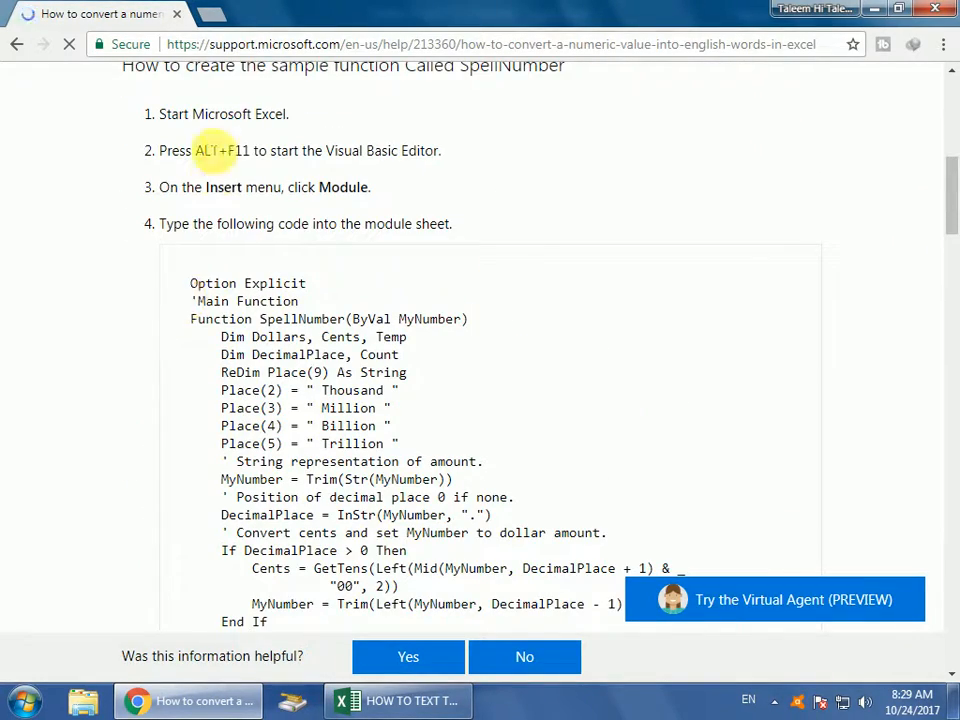
left_click_drag(189, 283, 478, 665)
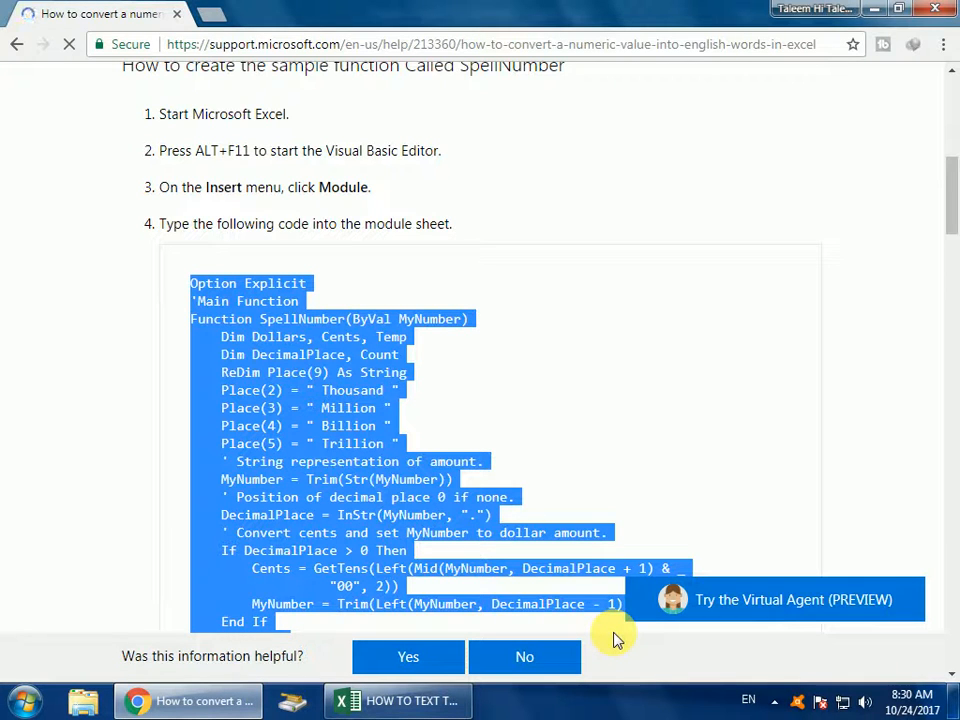
scroll(615, 640, "down", 3)
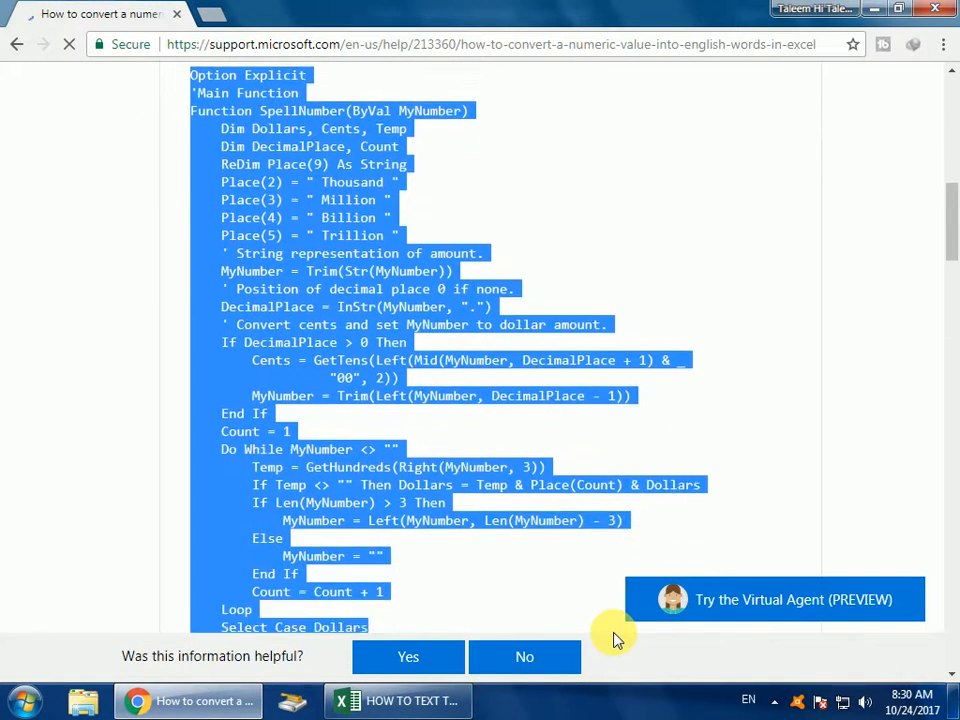
scroll(615, 640, "down", 3)
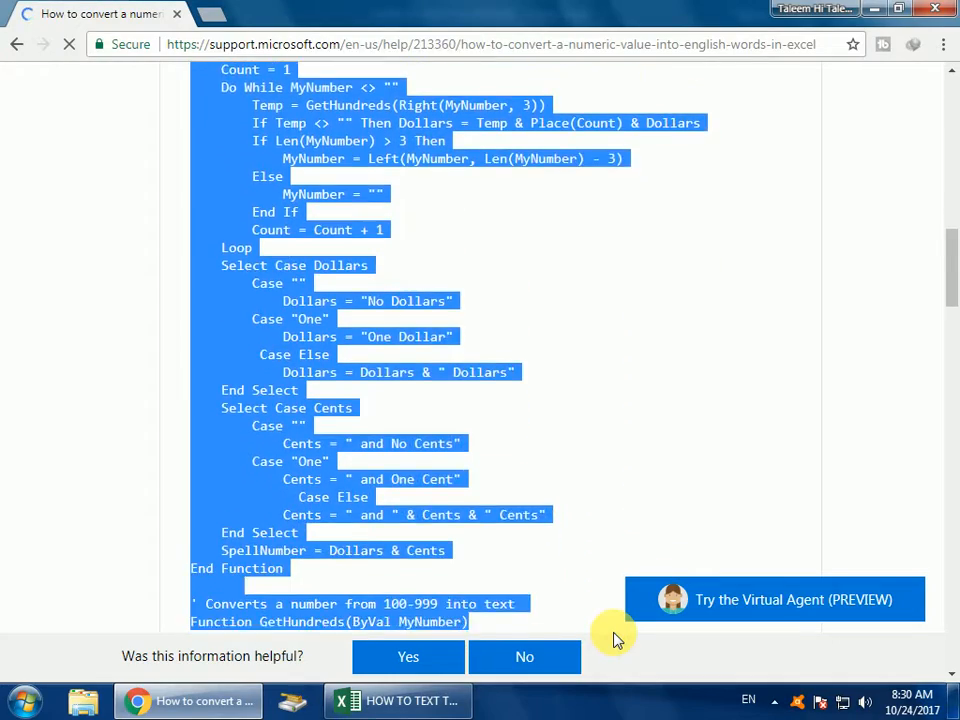
scroll(615, 640, "down", 3)
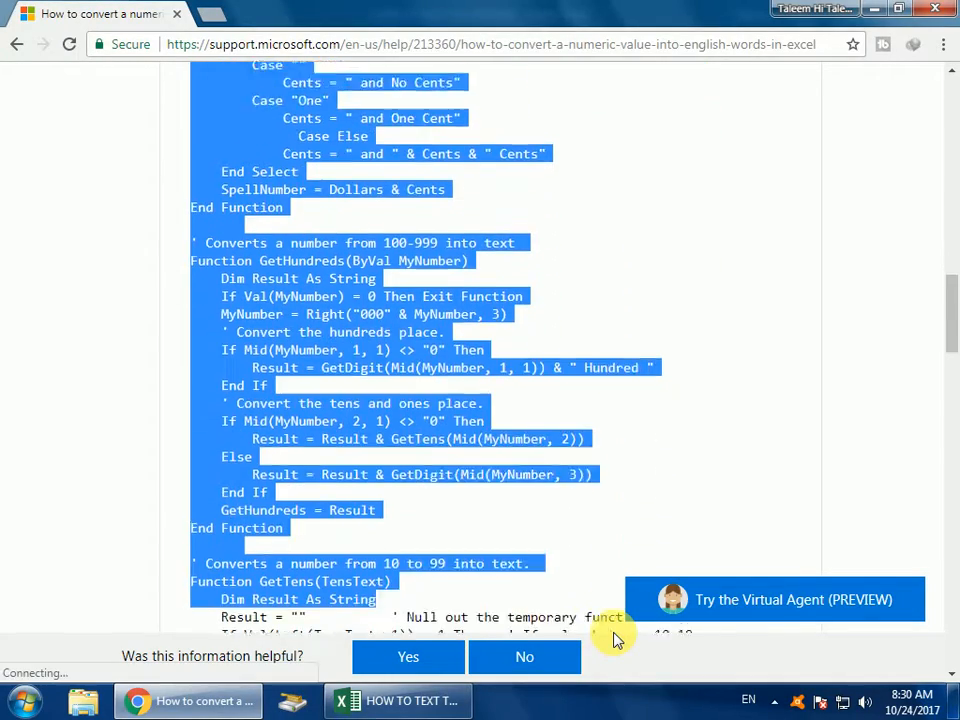
scroll(615, 640, "down", 3)
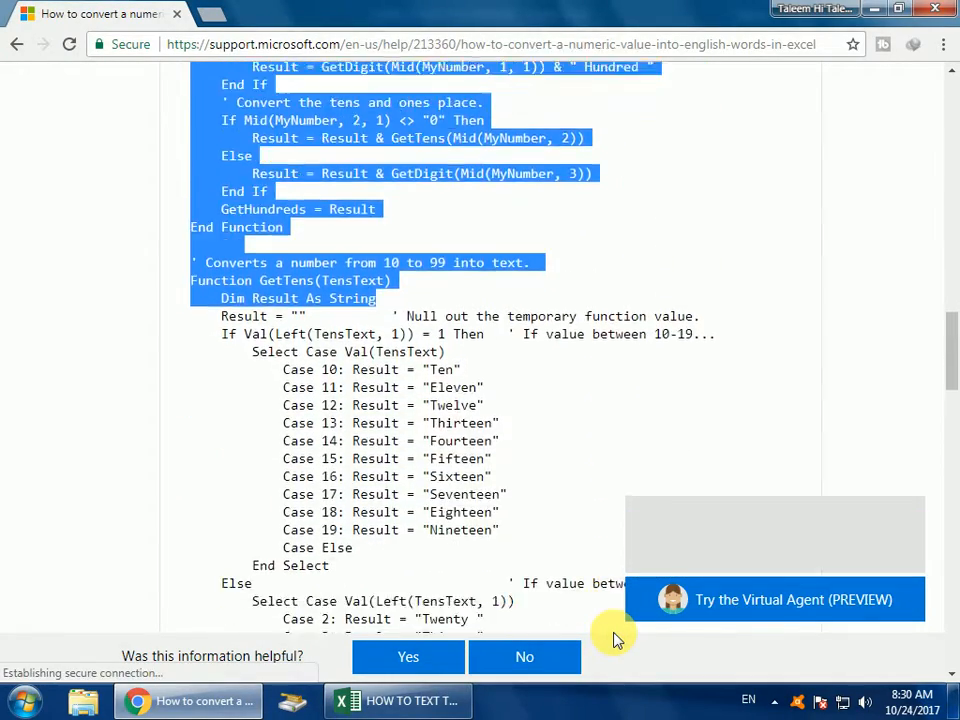
scroll(615, 640, "down", 2)
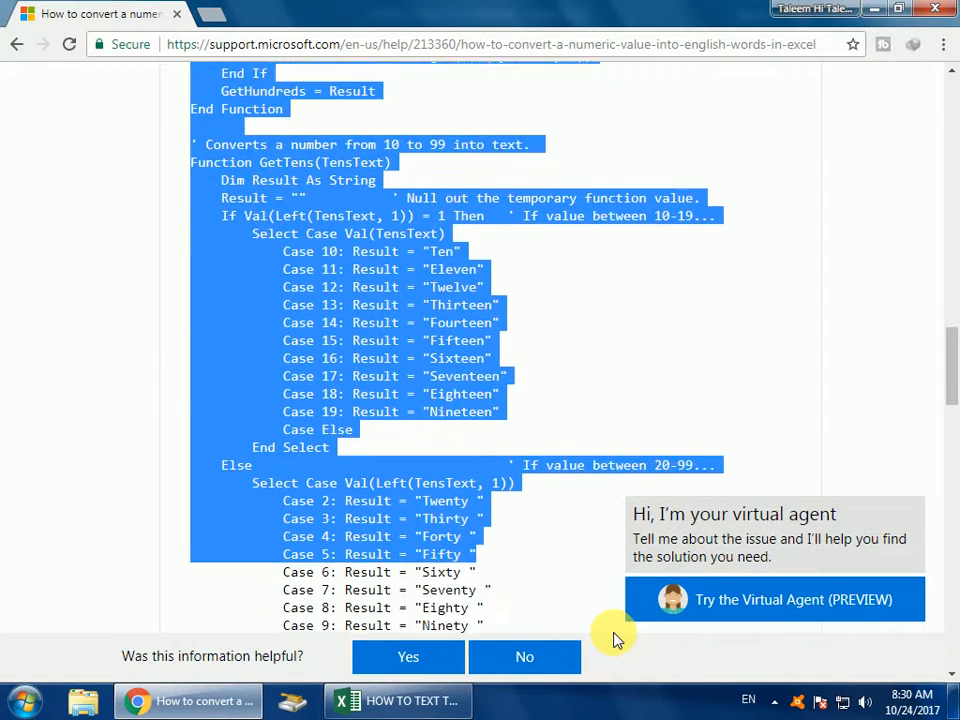
scroll(615, 640, "down", 2)
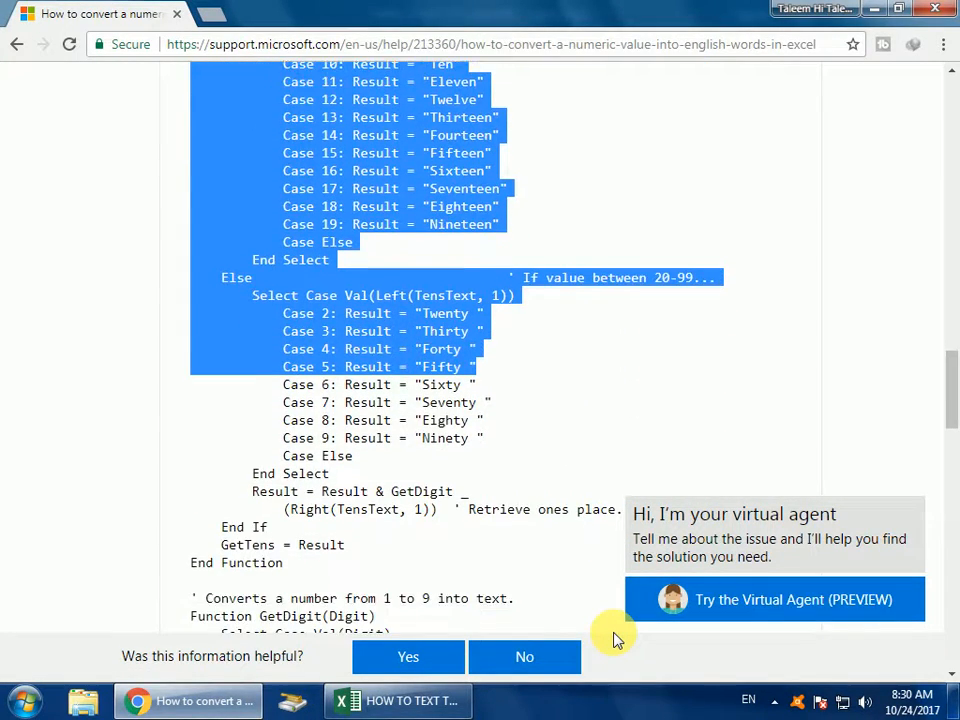
scroll(615, 640, "down", 2)
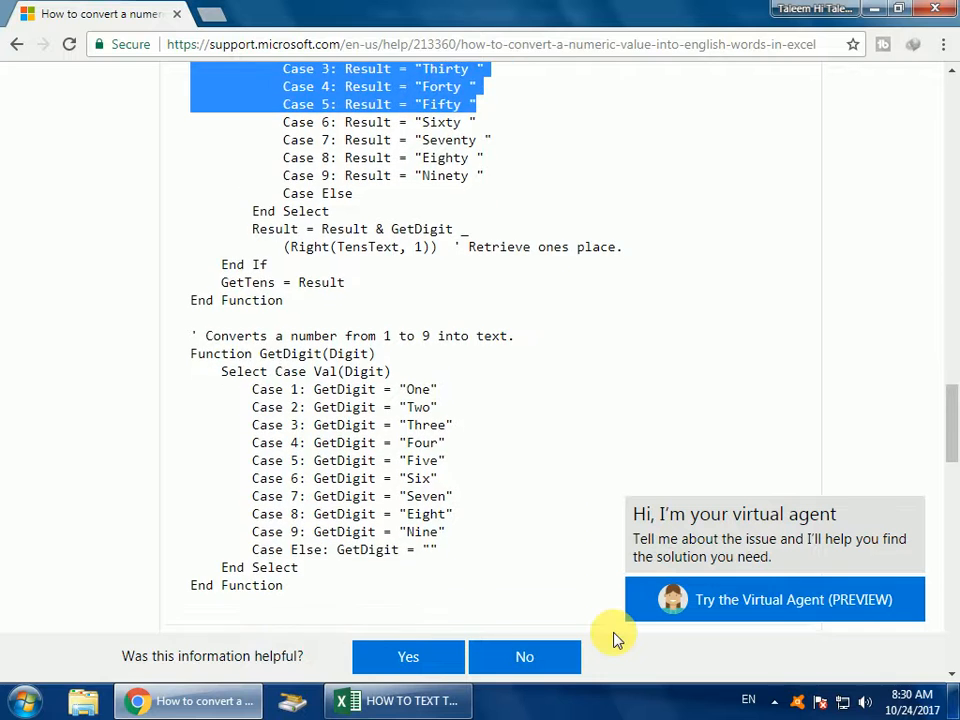
left_click_drag(615, 640, 375, 488)
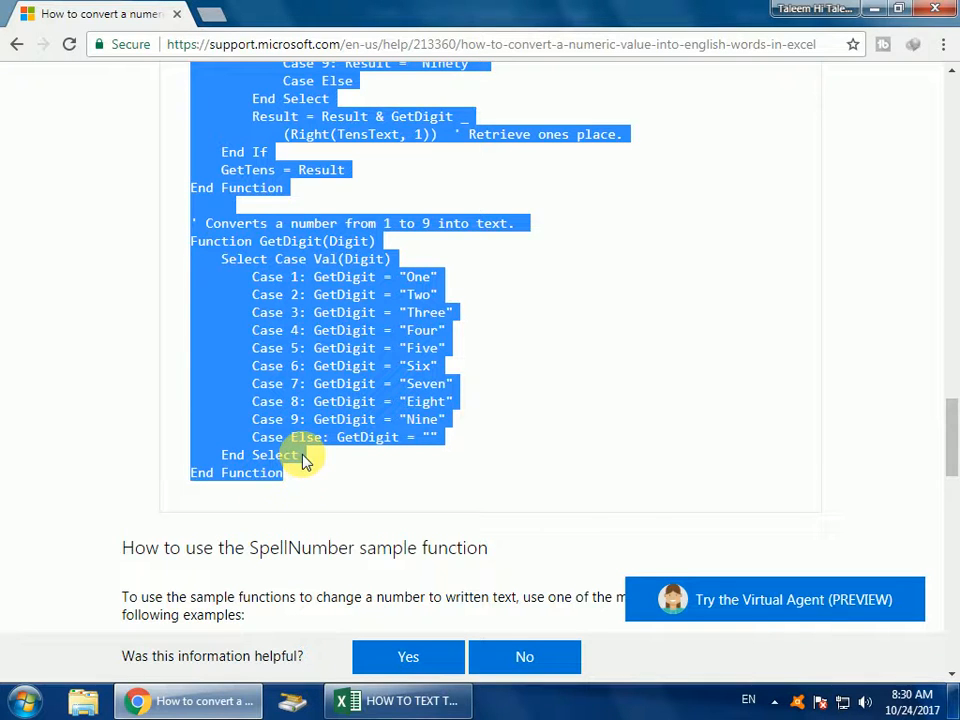
Switch back to the Excel workbook, open the Visual Basic editor and insert a new module.
left_click(410, 702)
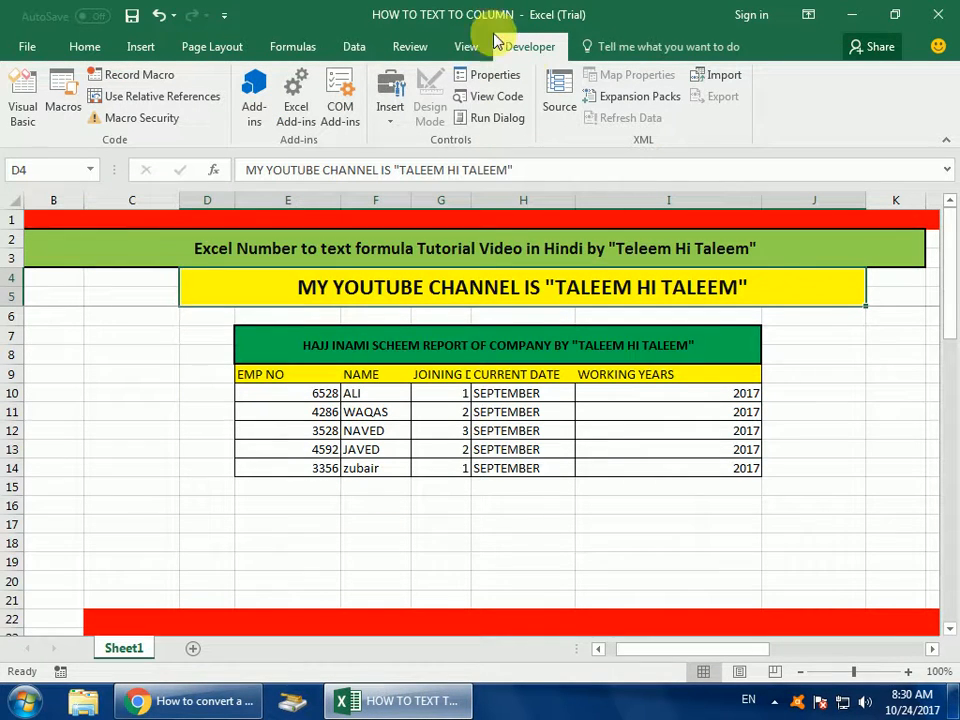
left_click(24, 104)
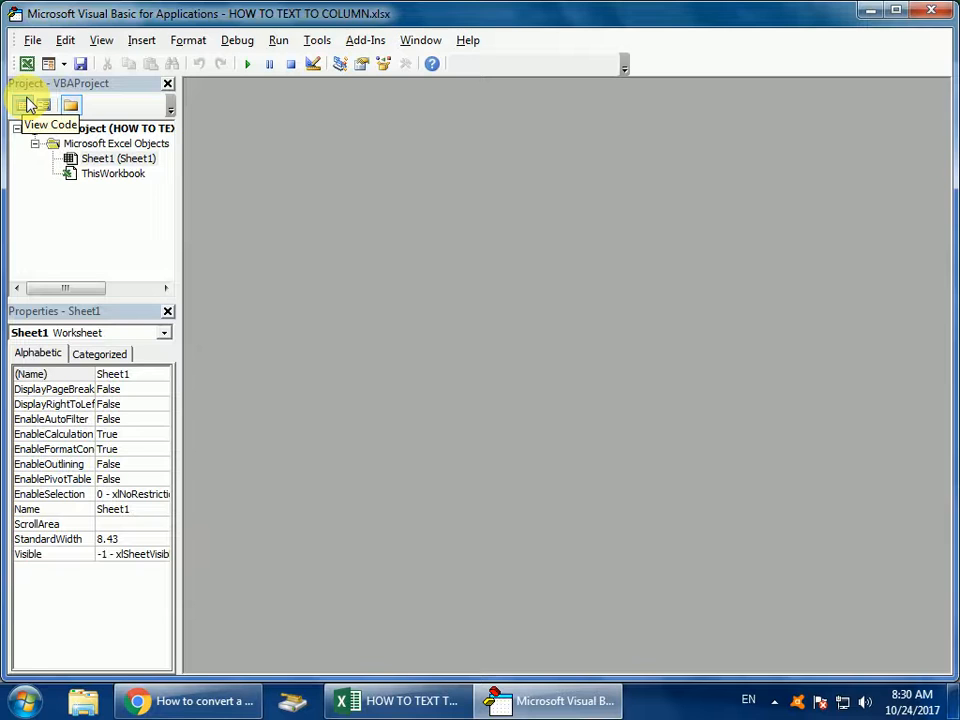
left_click(141, 40)
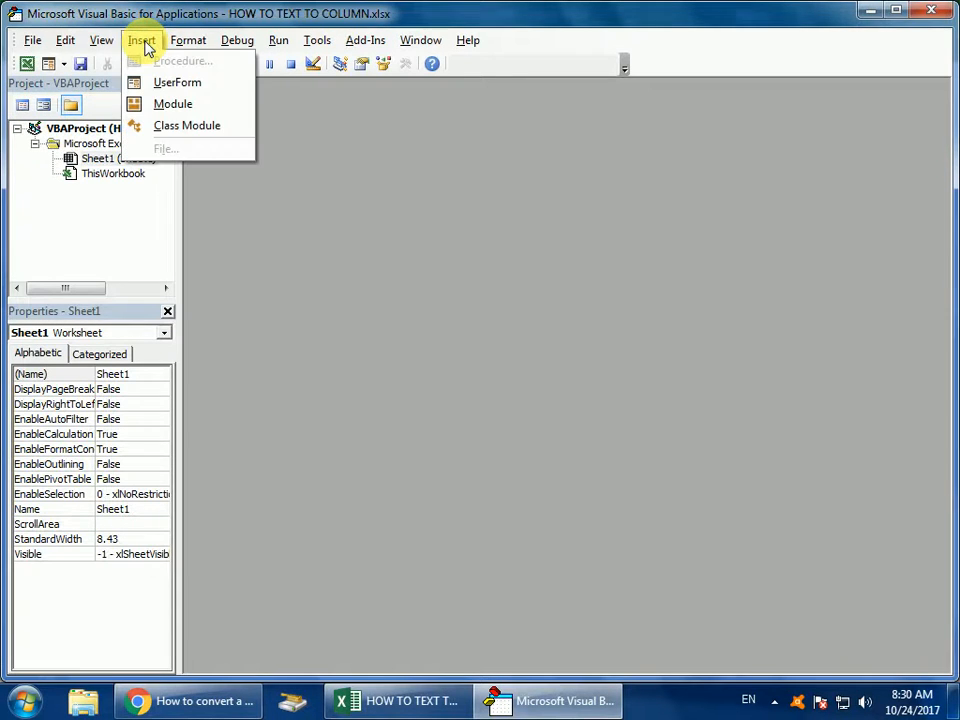
left_click(172, 106)
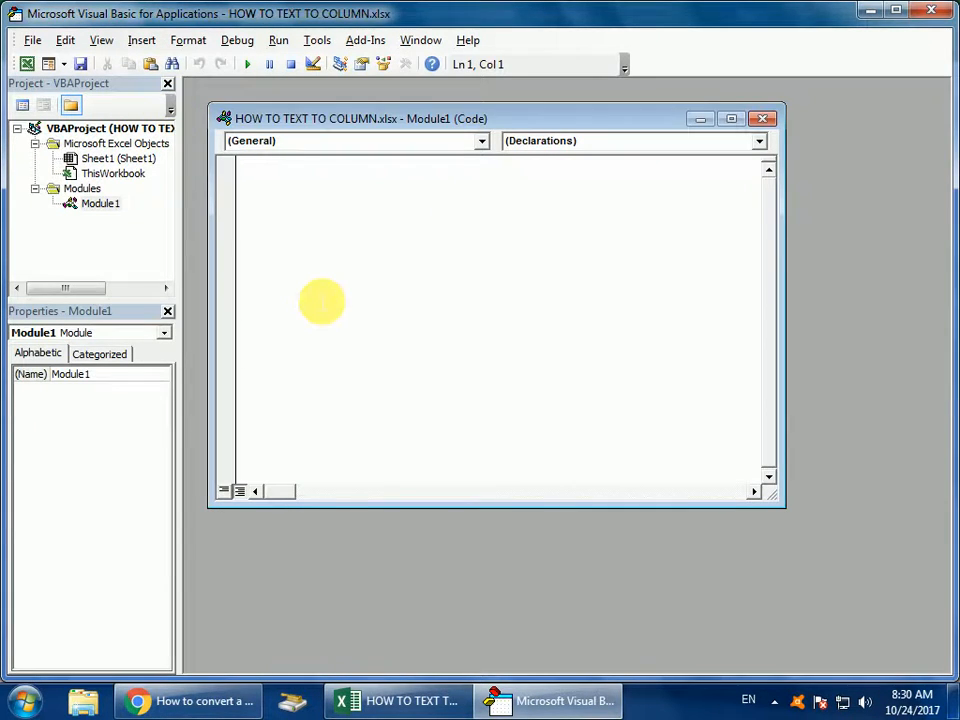
Paste the copied SpellNumber code into the new module and close the editor to return to the worksheet.
key("ctrl+v")
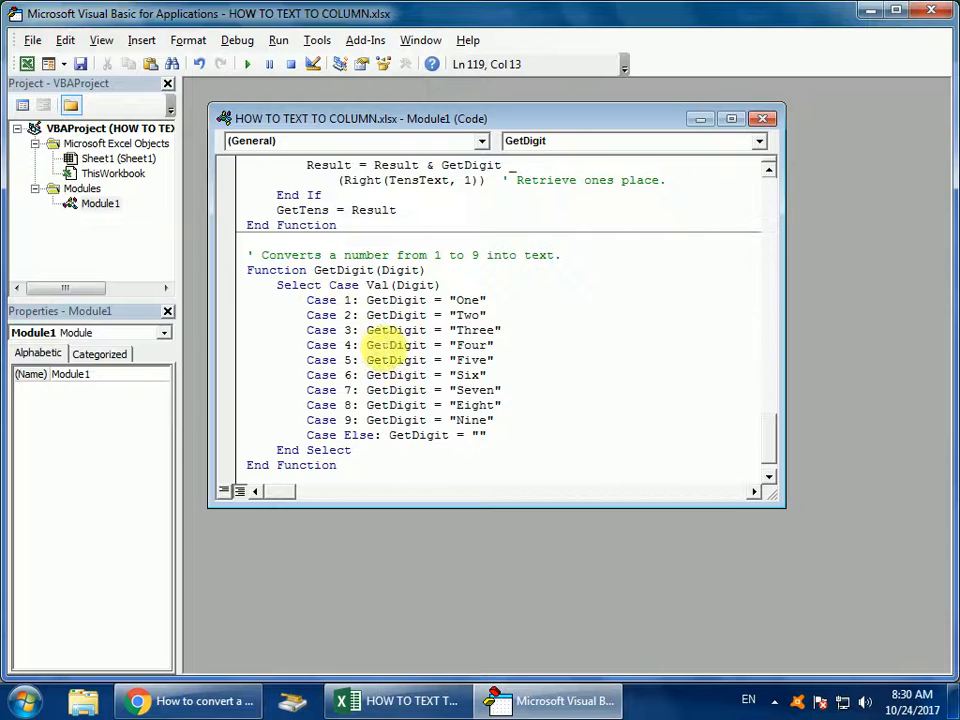
left_click(32, 40)
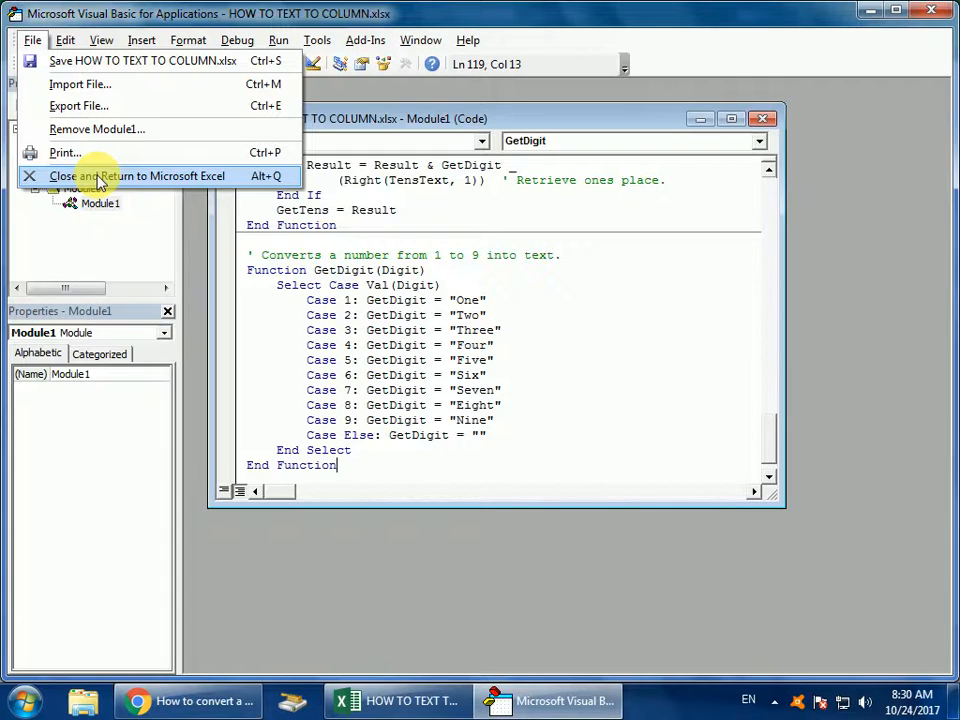
left_click(86, 175)
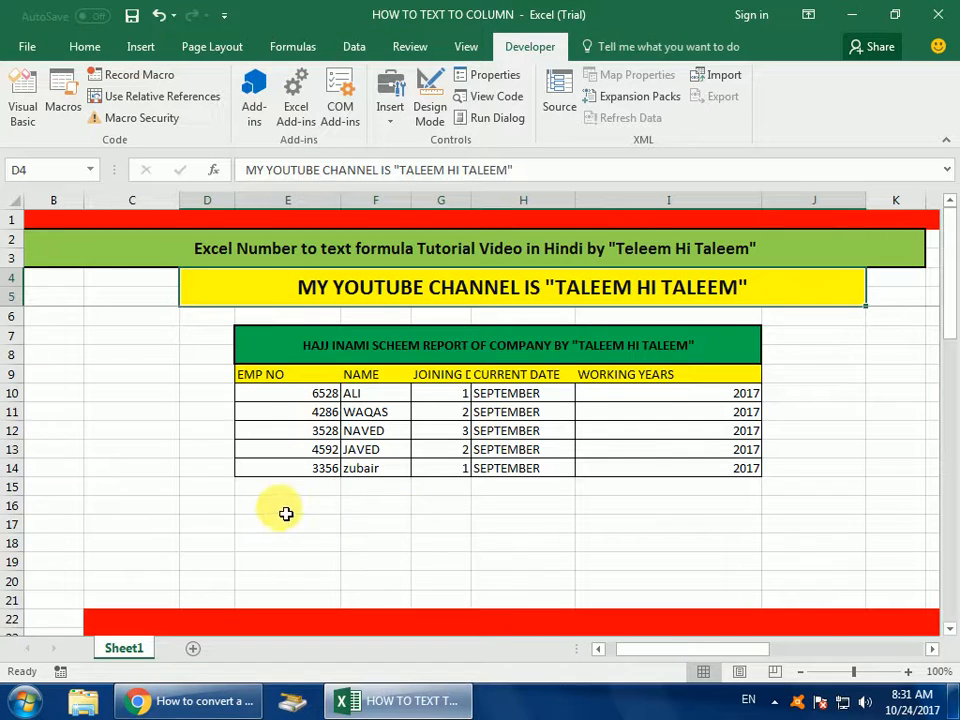
Enter 66666789 in cell E17 and convert it to words in F17 with the formula =spellnumber(E17).
left_click(287, 525)
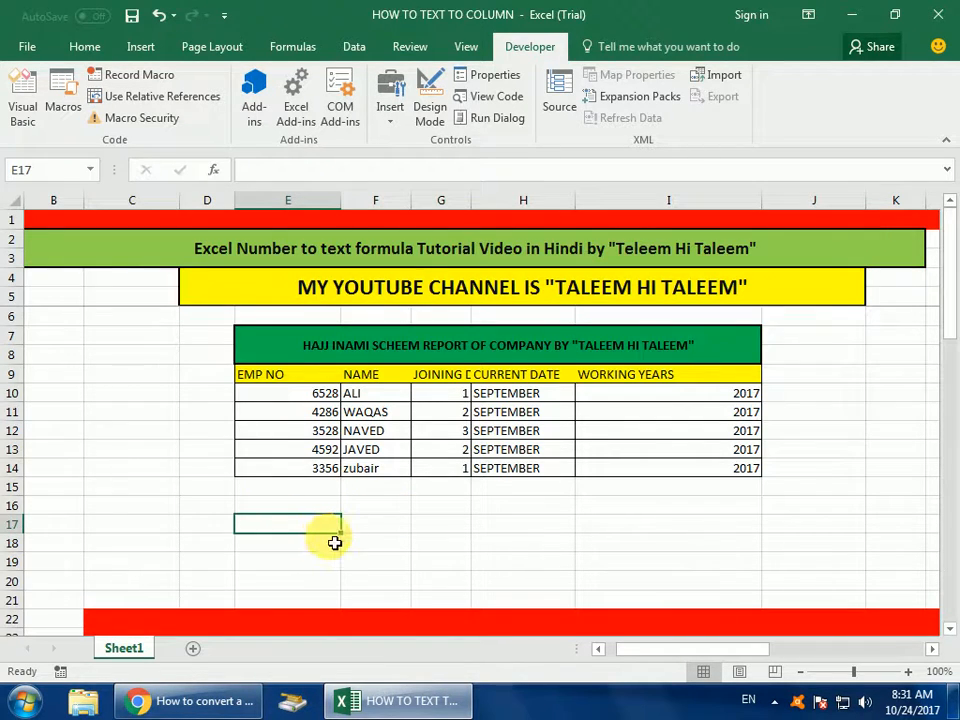
type("66666789")
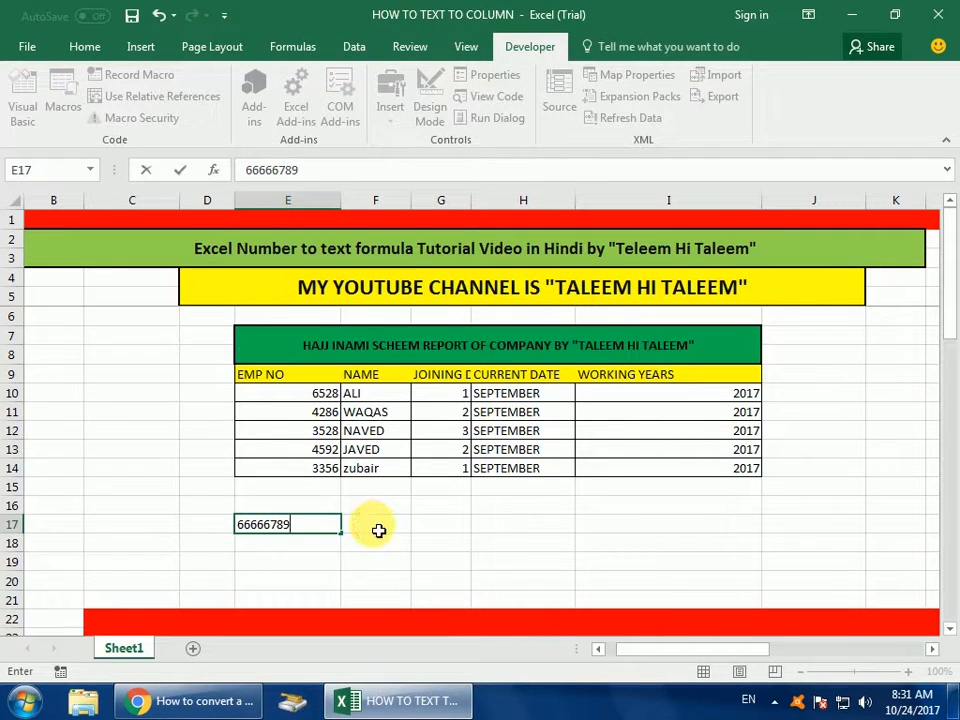
left_click(385, 530)
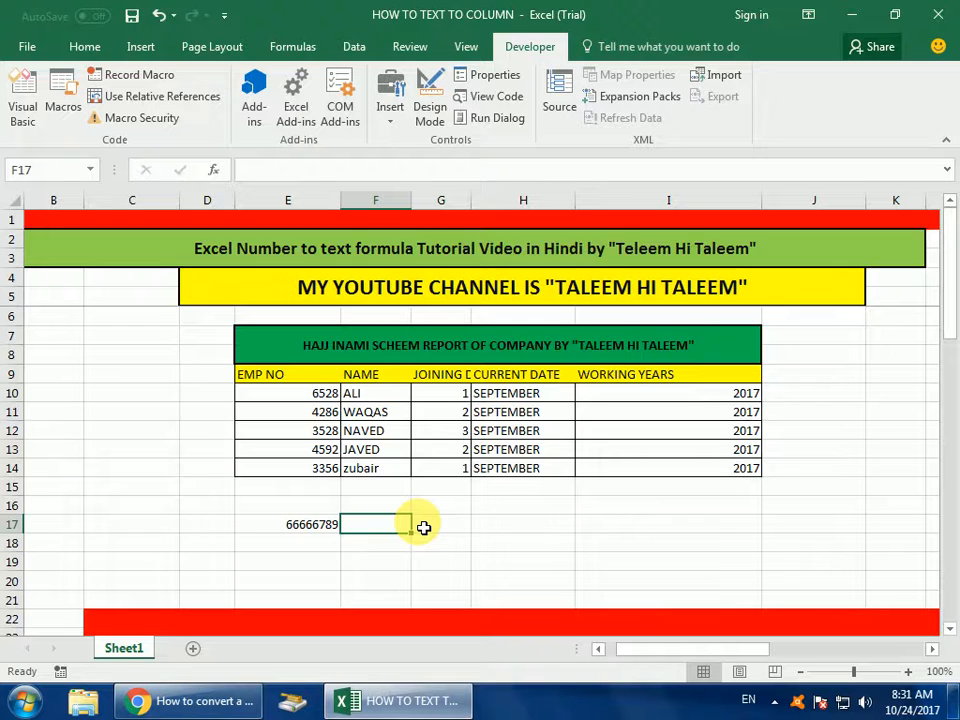
type("=")
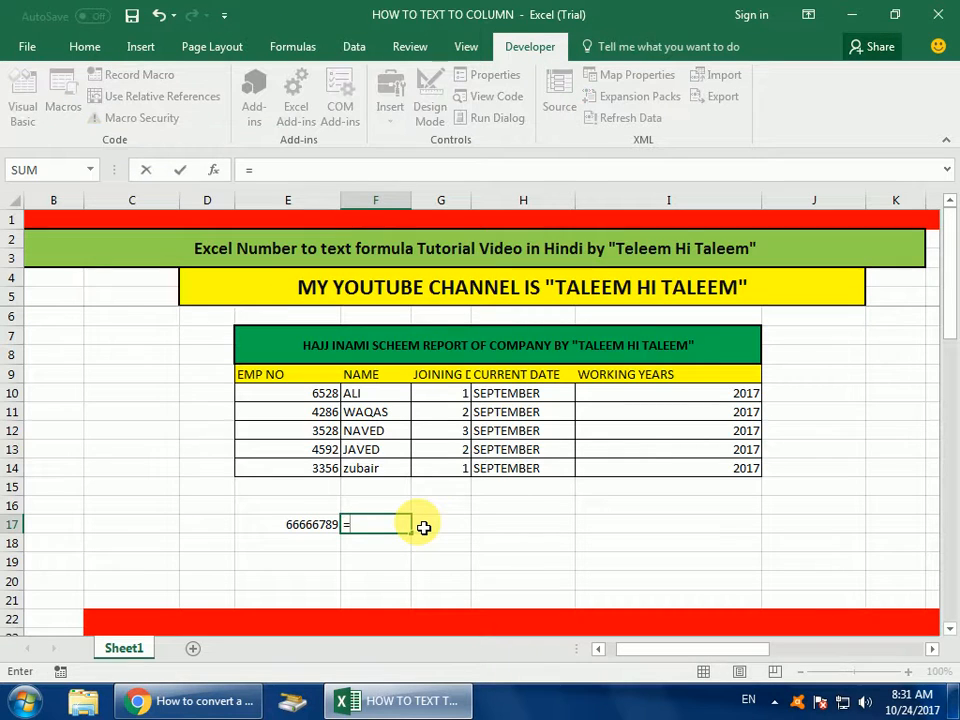
type("spe")
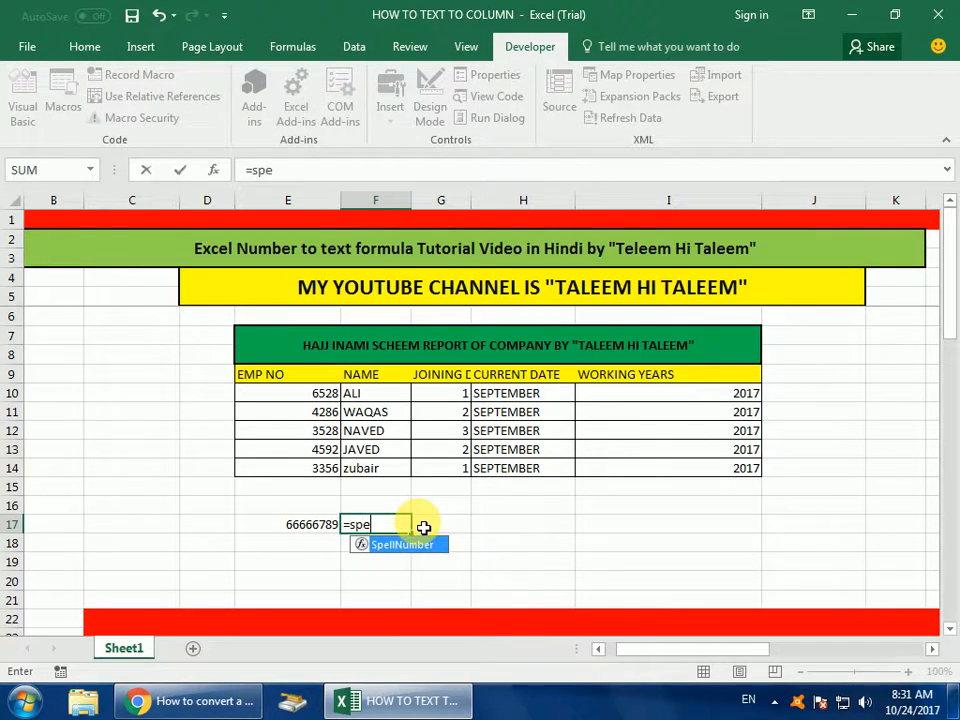
type("llnumb")
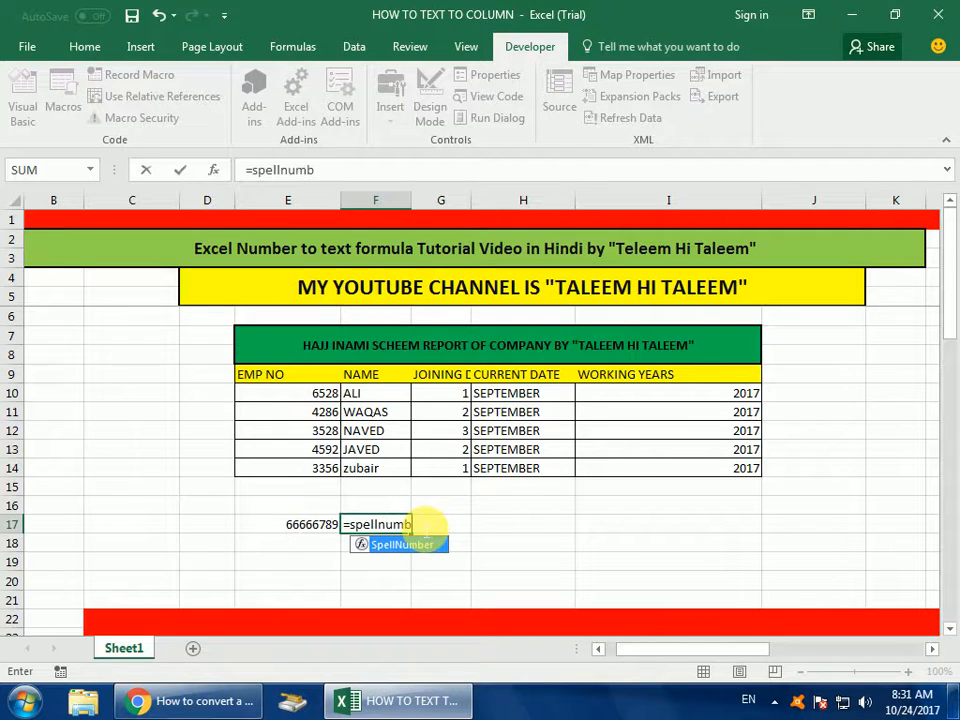
type("er(")
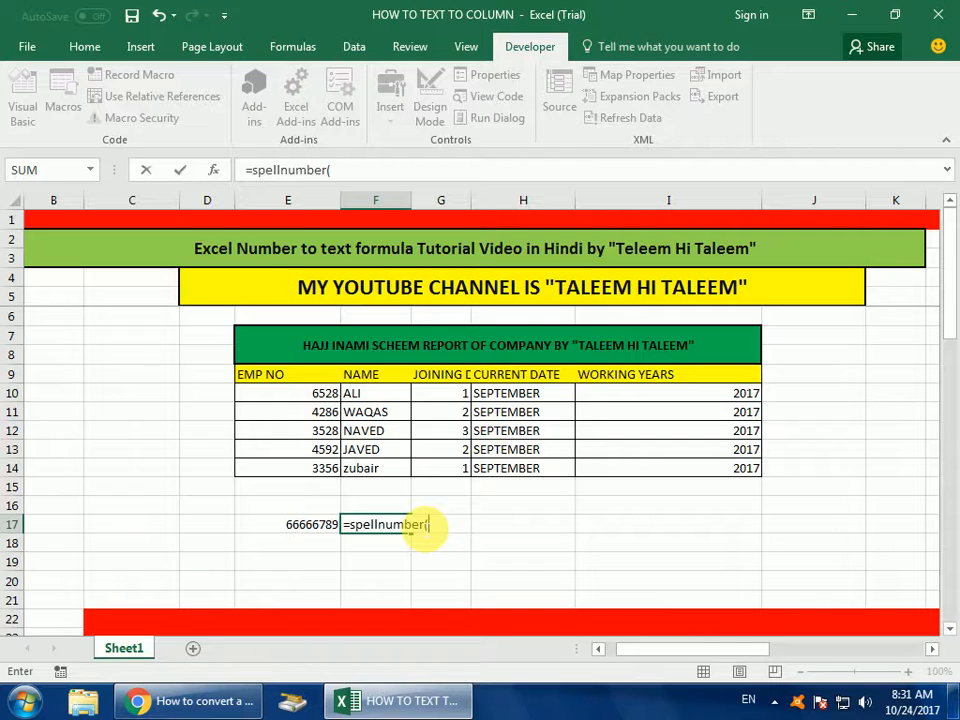
left_click(315, 535)
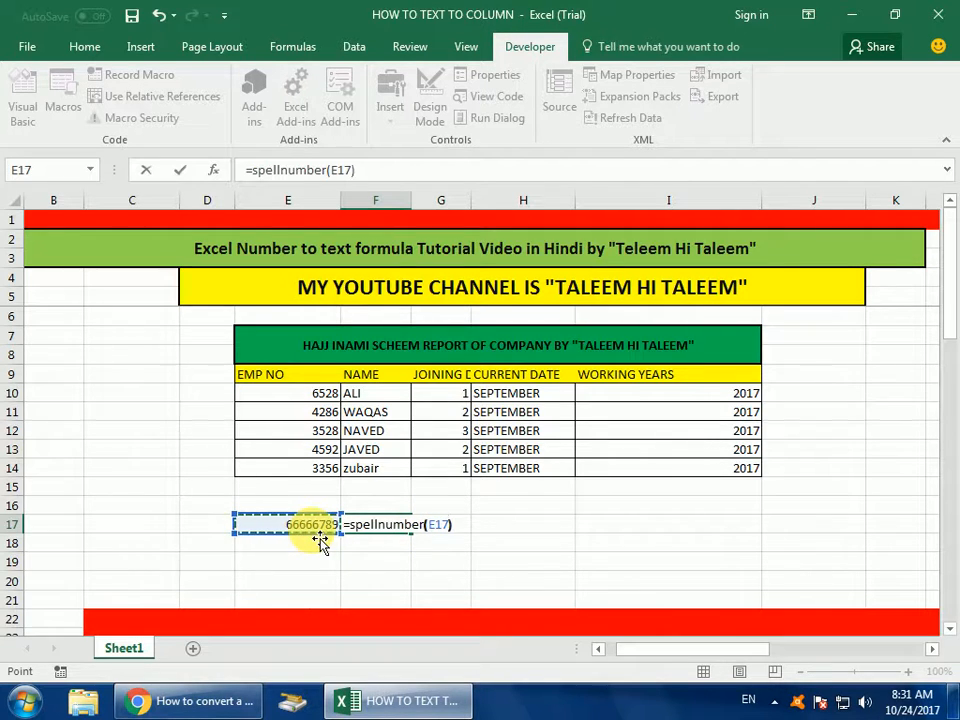
type(")")
key("Return")
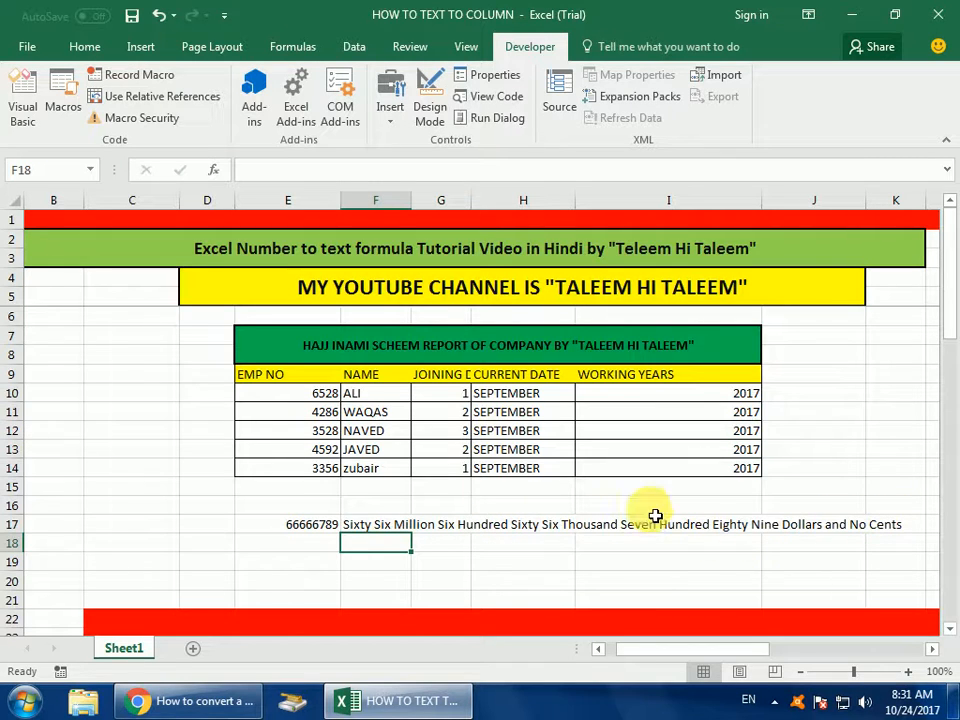
Test the conversion formula with other amounts by changing E17 to 670 and then to 670.5.
left_click(324, 530)
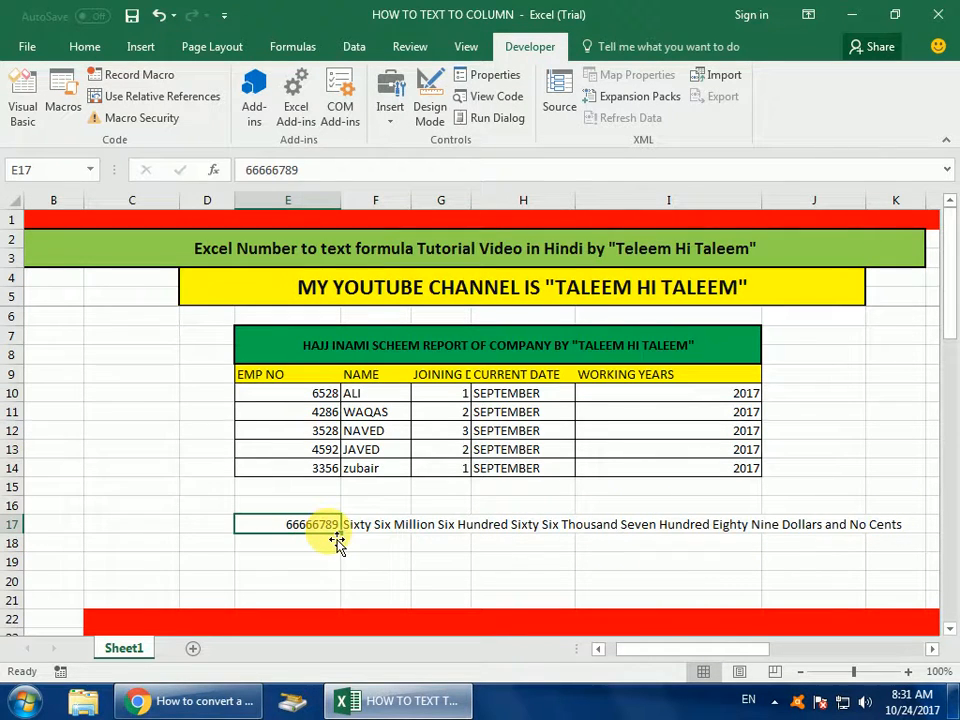
type("670")
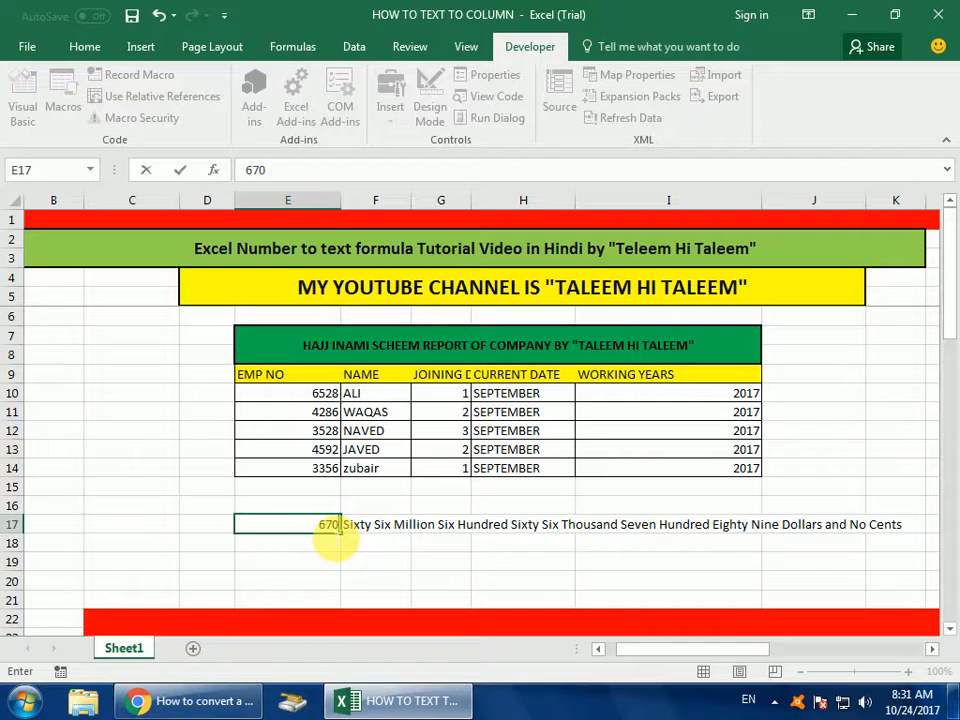
key("Return")
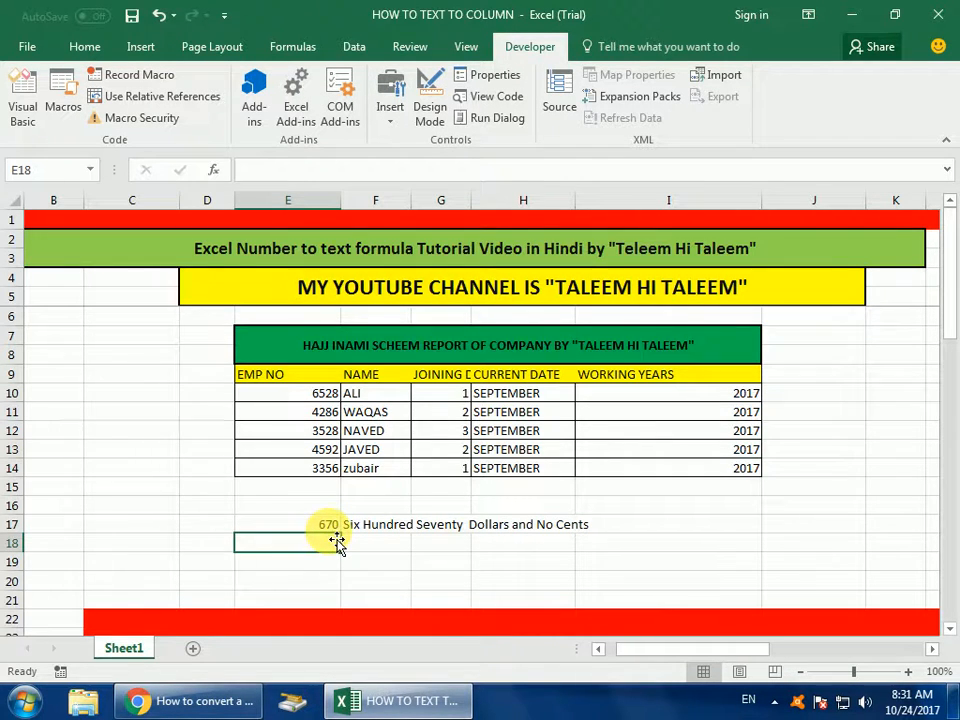
key("Up")
type("67")
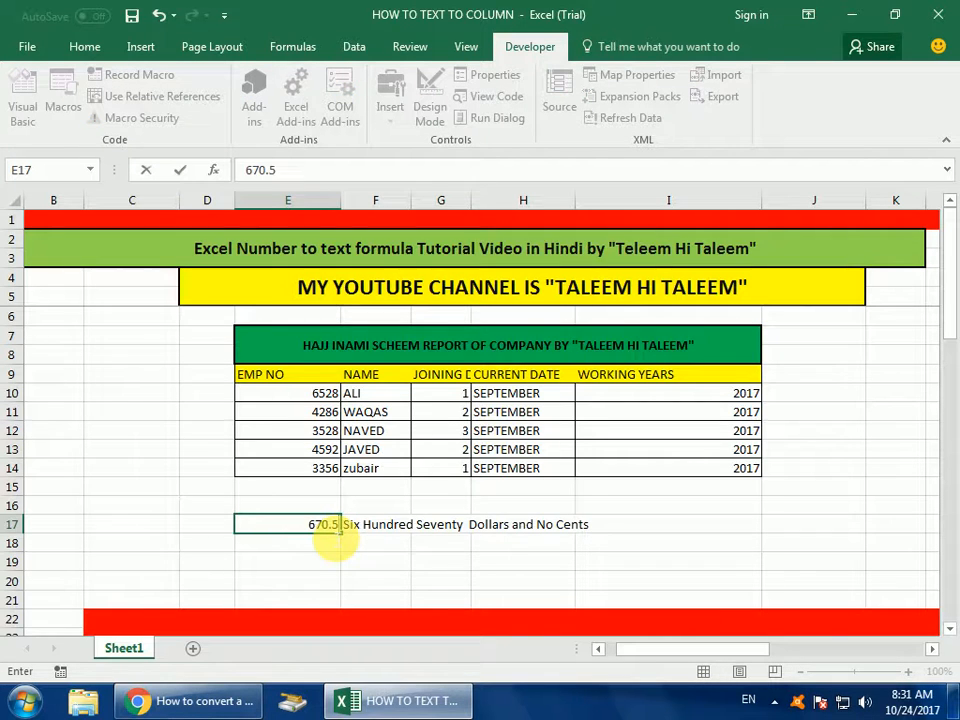
key("Return")
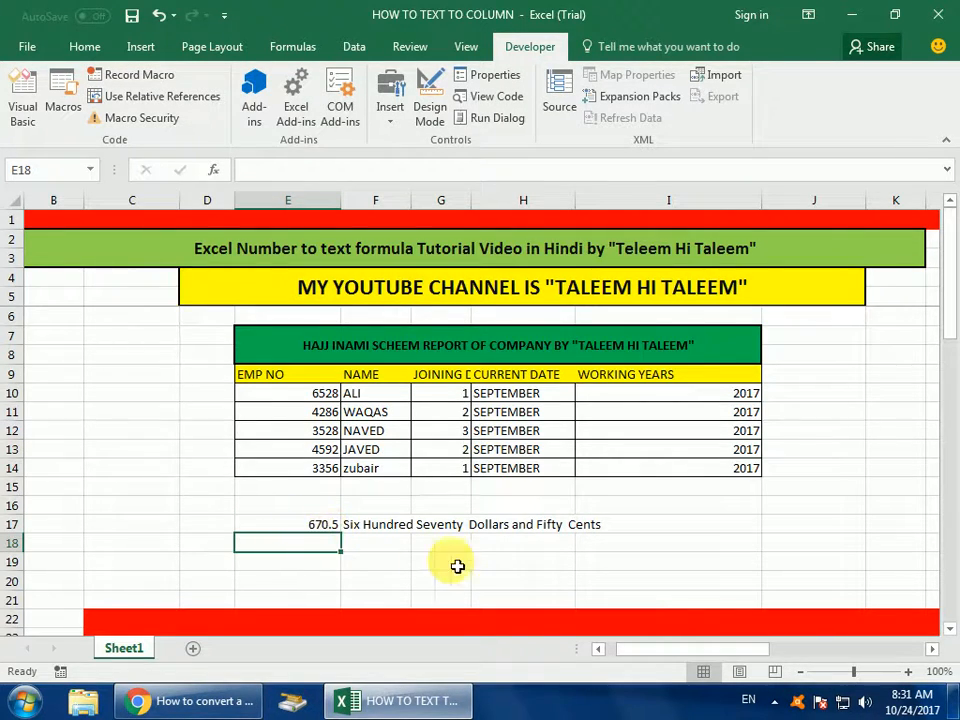